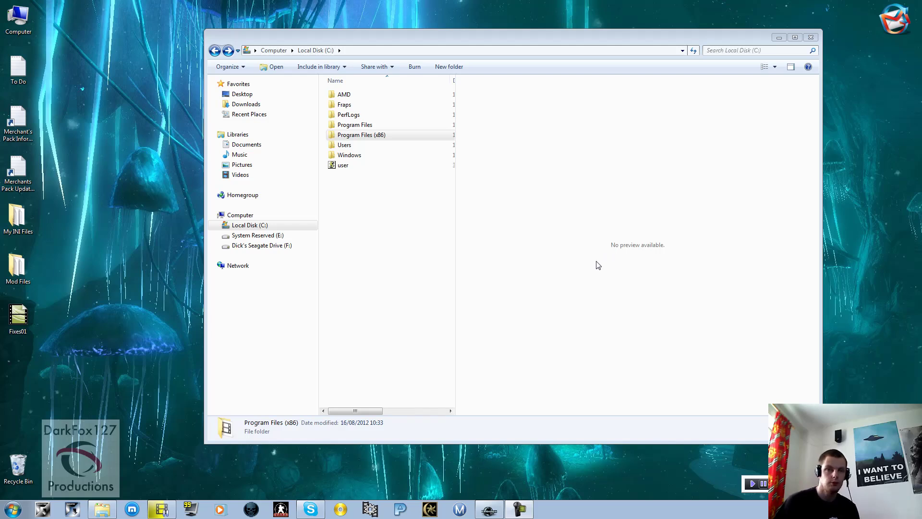
Bring the Local Disk (C:) Explorer window to the front
{"action": "left_click", "coordinate": [355, 188]}
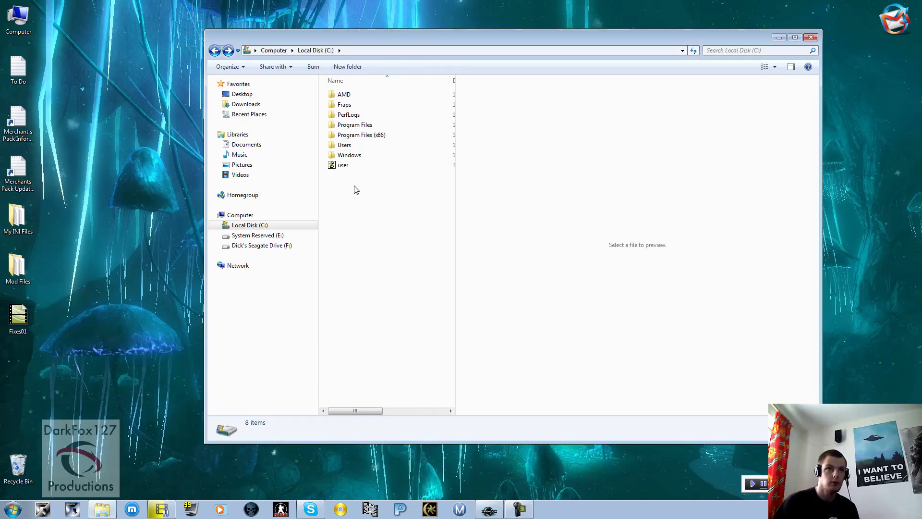
Browse through Program Files (x86) > Steam > steamapps > common > skyrim to find SkyrimEditor.ini
{"action": "double_click", "coordinate": [375, 135]}
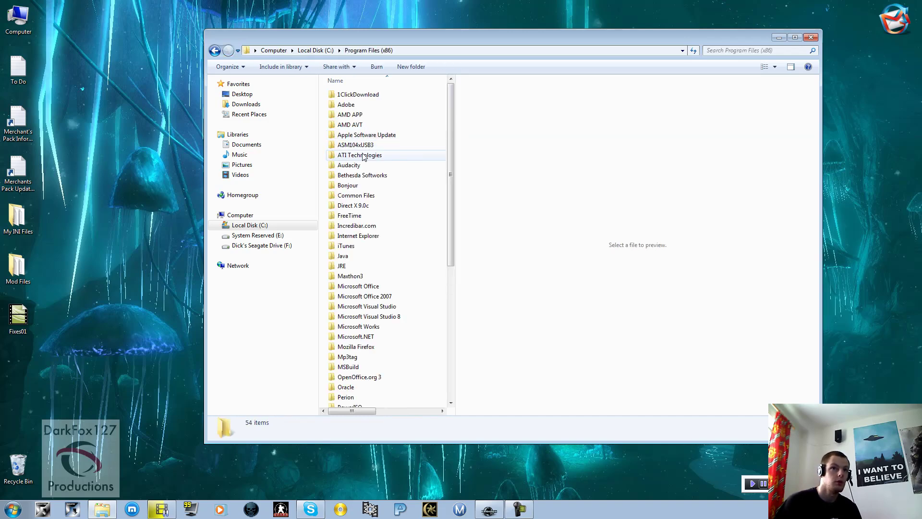
{"action": "scroll", "coordinate": [362, 184], "scroll_direction": "down", "scroll_amount": 5}
{"action": "scroll", "coordinate": [360, 183], "scroll_direction": "down", "scroll_amount": 3}
{"action": "double_click", "coordinate": [347, 239]}
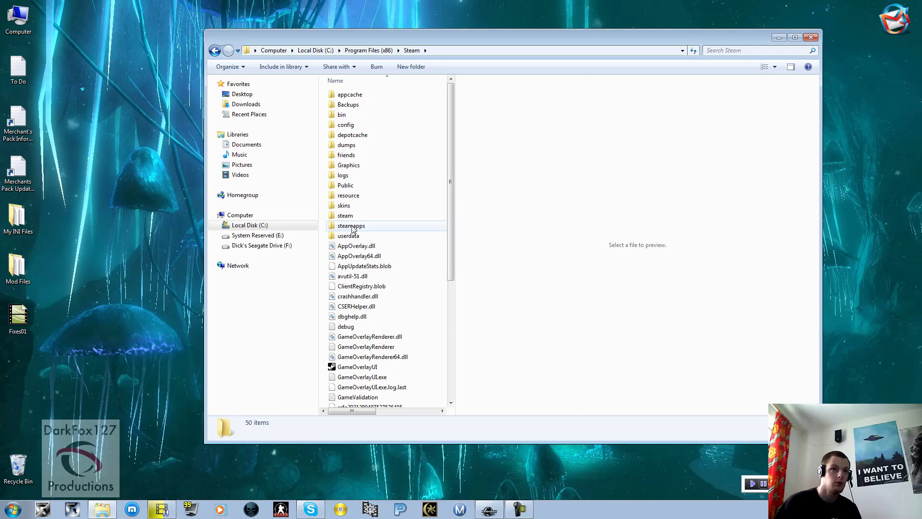
{"action": "double_click", "coordinate": [352, 227]}
{"action": "double_click", "coordinate": [344, 96]}
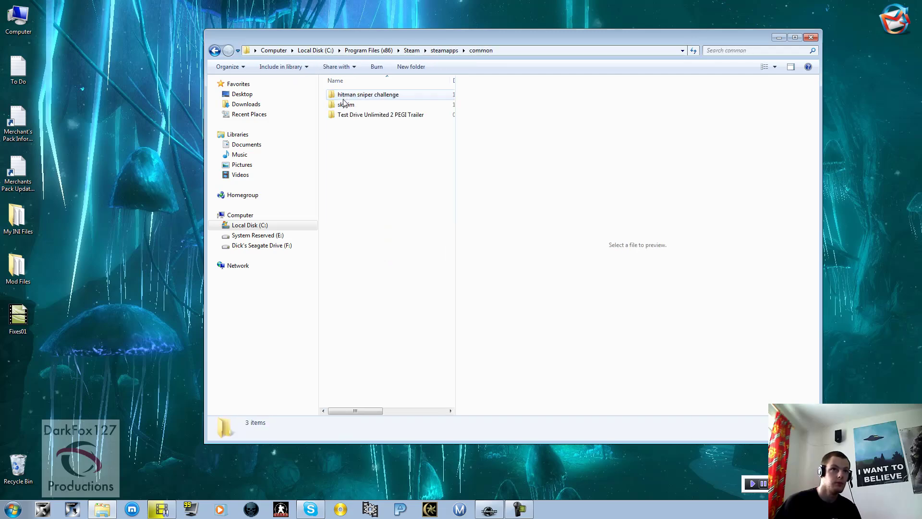
{"action": "double_click", "coordinate": [344, 104]}
{"action": "scroll", "coordinate": [349, 202], "scroll_direction": "down", "scroll_amount": 1}
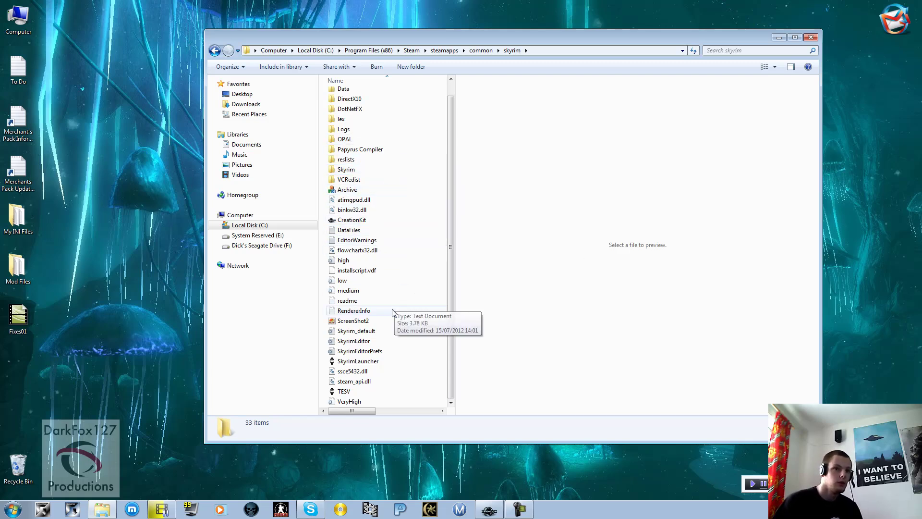
Open SkyrimEditor.ini in Notepad and scroll down to the [Archive] section
{"action": "double_click", "coordinate": [357, 342]}
{"action": "left_click", "coordinate": [358, 170]}
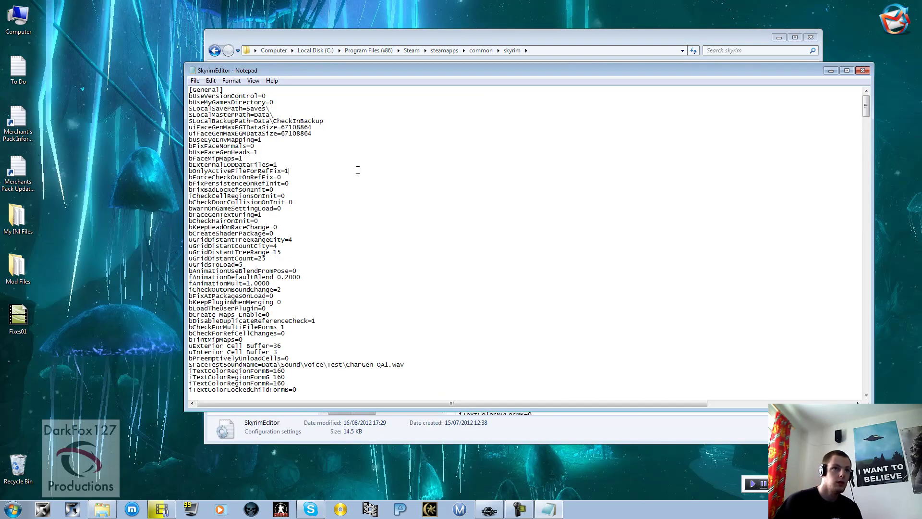
{"action": "scroll", "coordinate": [329, 199], "scroll_direction": "down", "scroll_amount": 20}
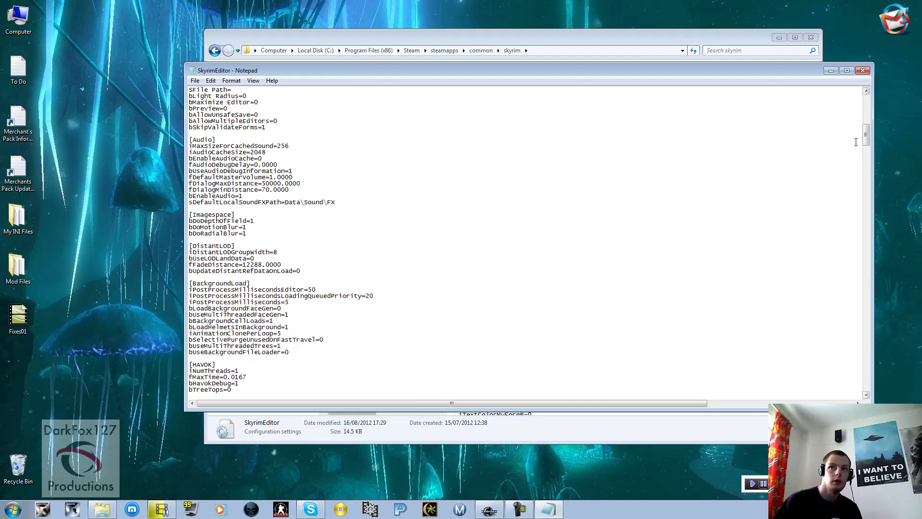
{"action": "left_click_drag", "start_coordinate": [868, 133], "coordinate": [859, 250]}
{"action": "scroll", "coordinate": [332, 208], "scroll_direction": "down", "scroll_amount": 18}
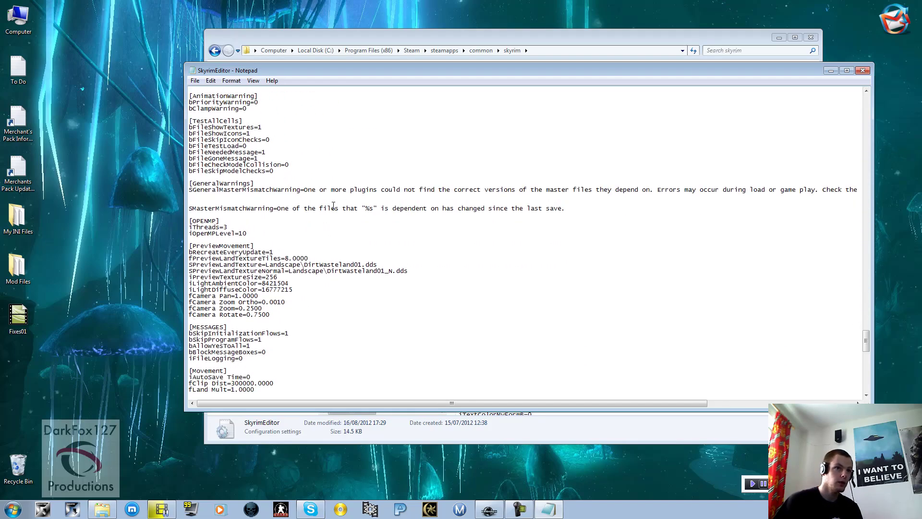
{"action": "scroll", "coordinate": [332, 208], "scroll_direction": "down", "scroll_amount": 6}
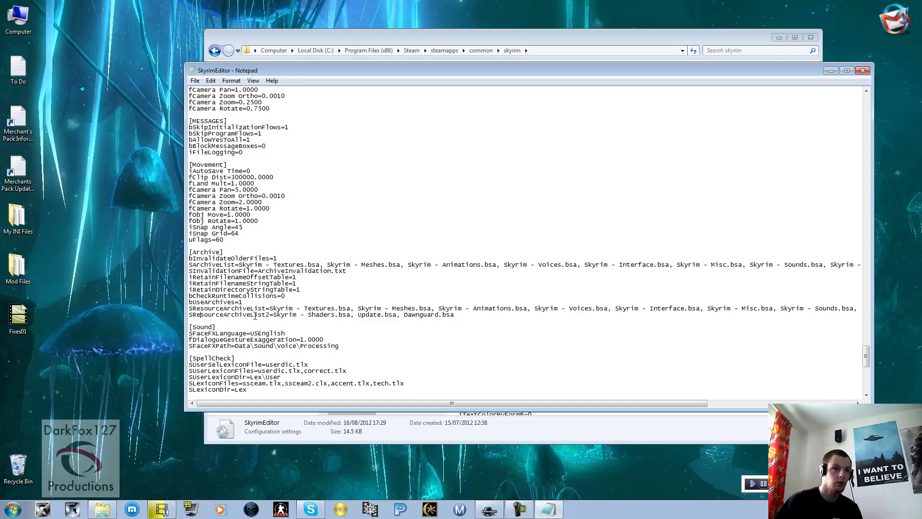
Make SResourceArchiveList2 end with Update.bsa, Dawnguard.bsa, then close Notepad
{"action": "left_click", "coordinate": [329, 315]}
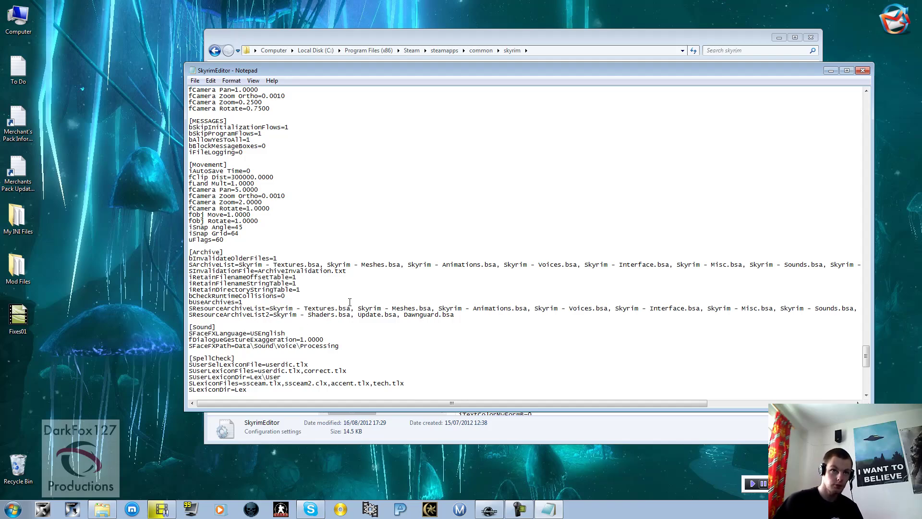
{"action": "key", "text": "Right"}
{"action": "key", "text": "Right"}
{"action": "key", "text": "Right"}
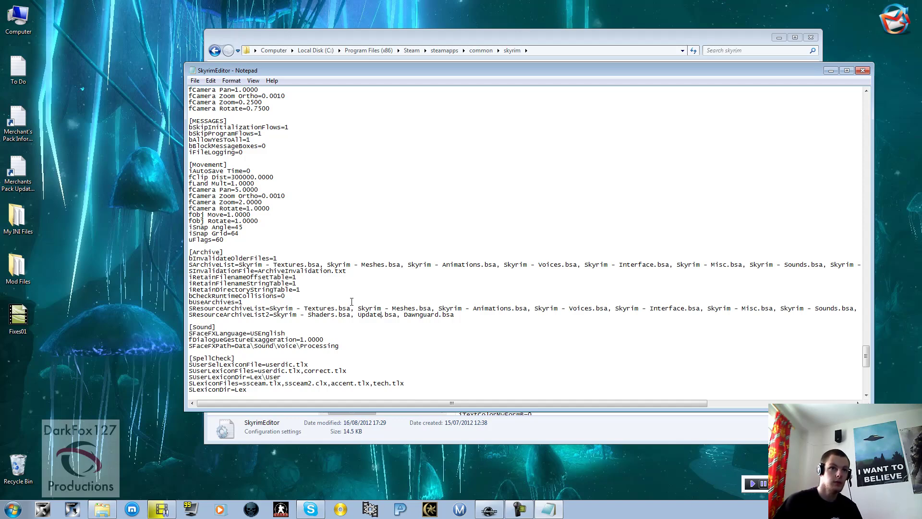
{"action": "left_click", "coordinate": [465, 316]}
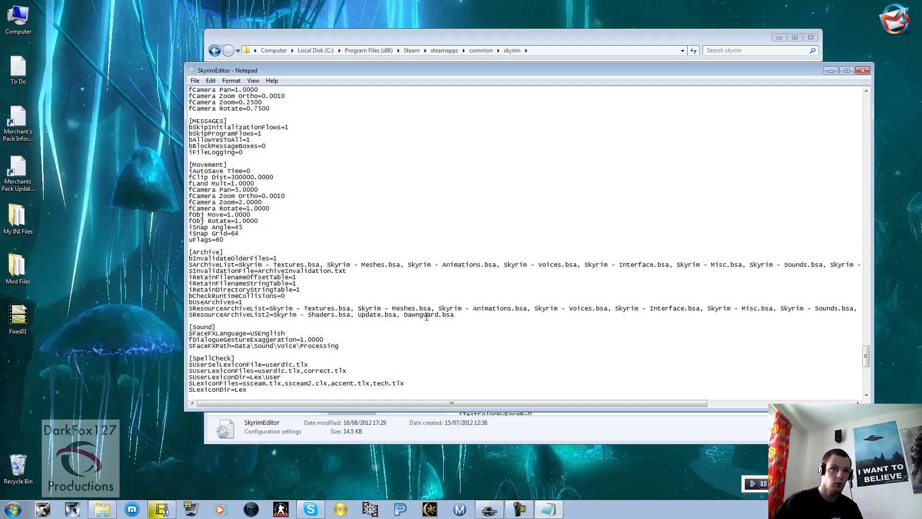
{"action": "left_click_drag", "start_coordinate": [404, 316], "coordinate": [452, 319]}
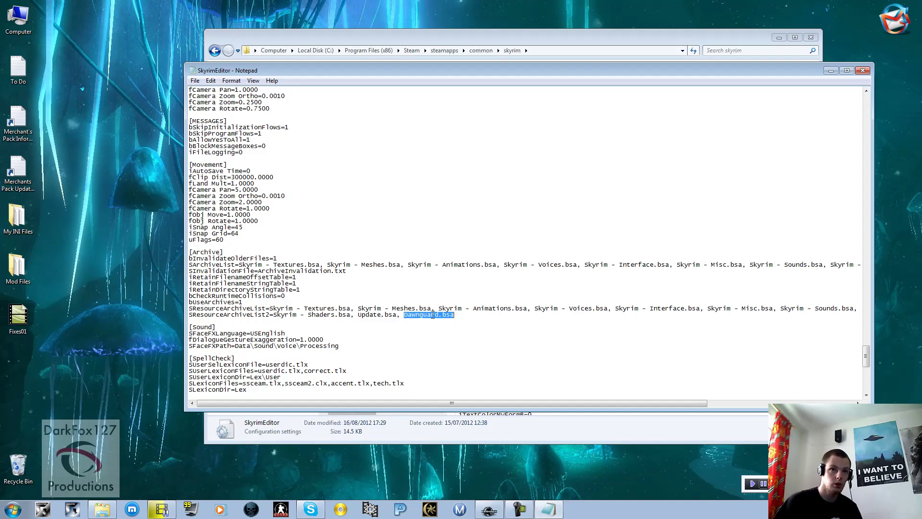
{"action": "key", "text": "Left"}
{"action": "key", "text": "Left"}
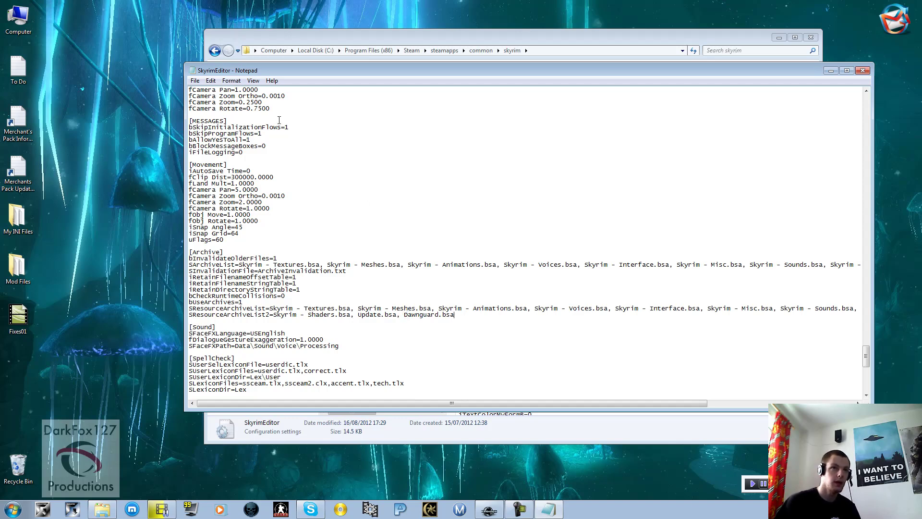
{"action": "left_click", "coordinate": [855, 72]}
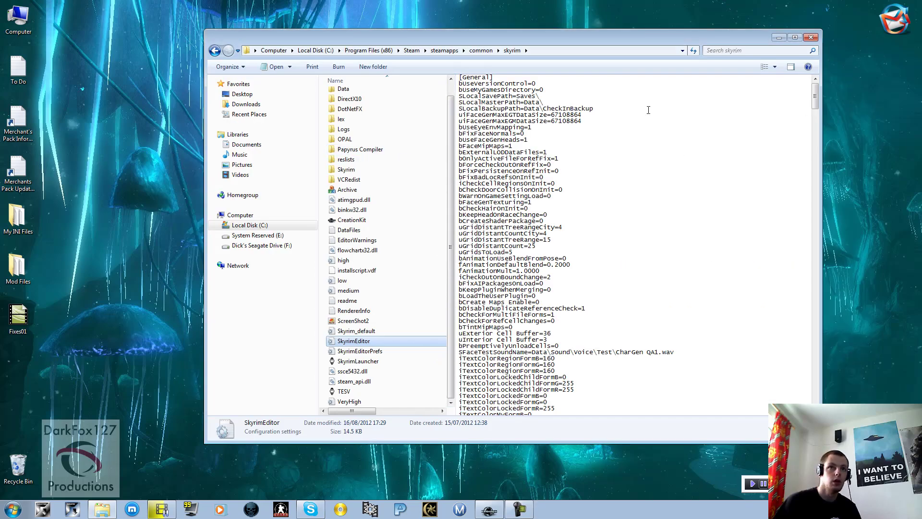
Close the skyrim folder window and open Creation Kit's Data file list
{"action": "left_click", "coordinate": [811, 37]}
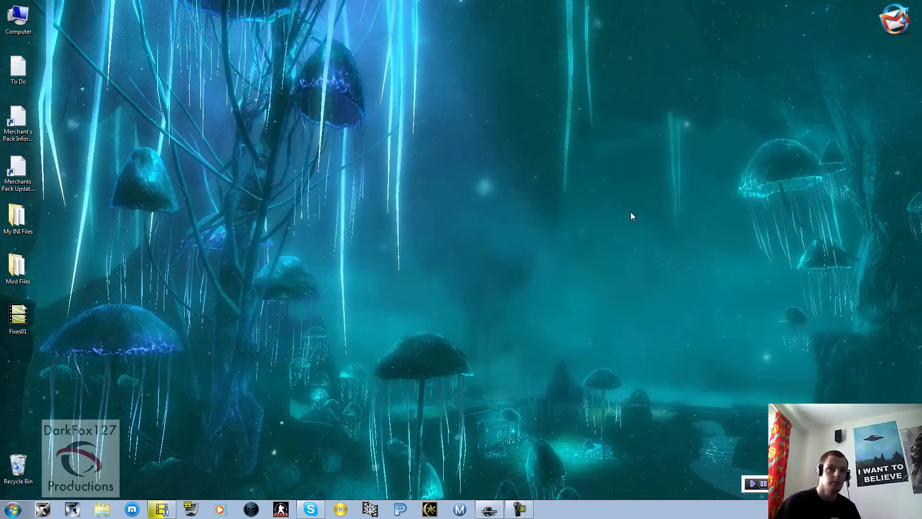
{"action": "left_click", "coordinate": [489, 509]}
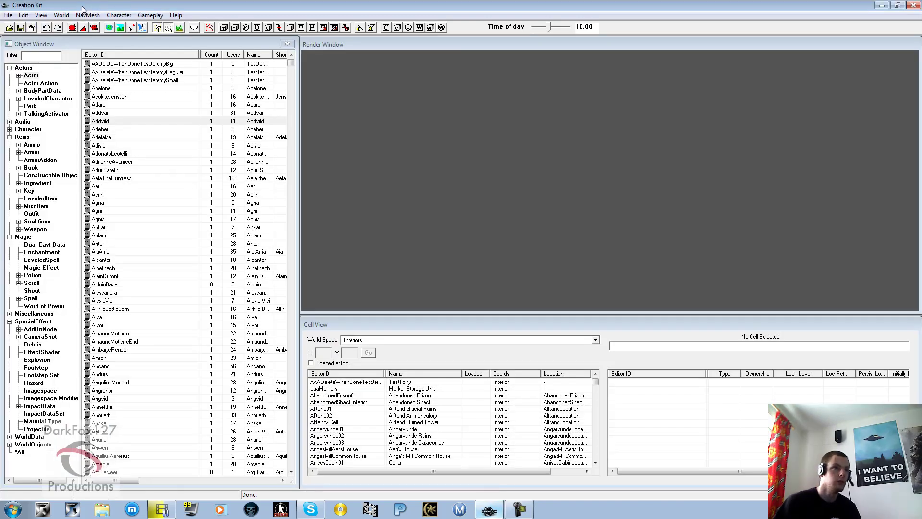
{"action": "left_click", "coordinate": [10, 28]}
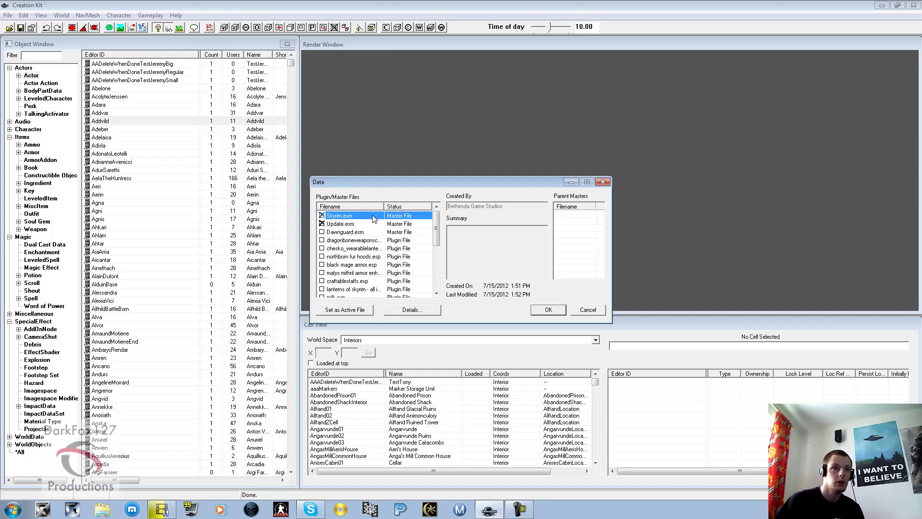
Untick Update.esm and Skyrim.esm, tick Dawnguard.esm, then cancel the Data dialog
{"action": "double_click", "coordinate": [351, 224]}
{"action": "double_click", "coordinate": [349, 216]}
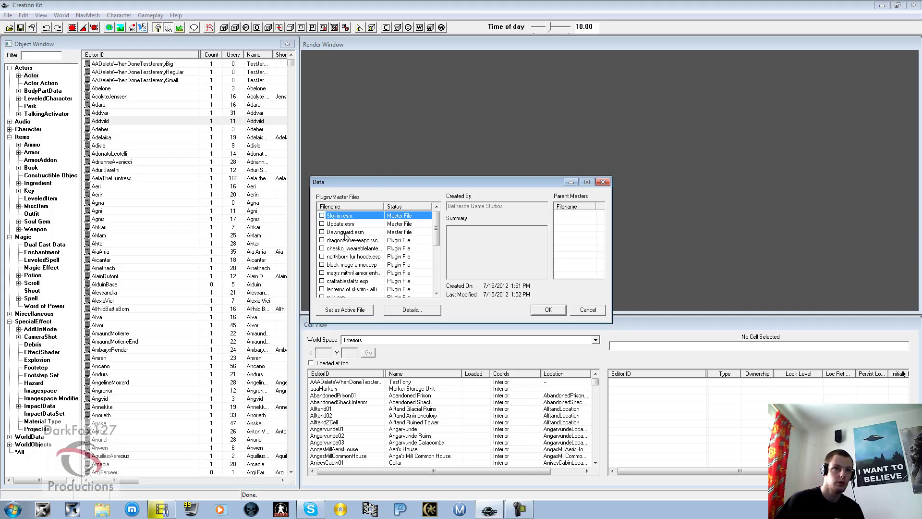
{"action": "double_click", "coordinate": [343, 233]}
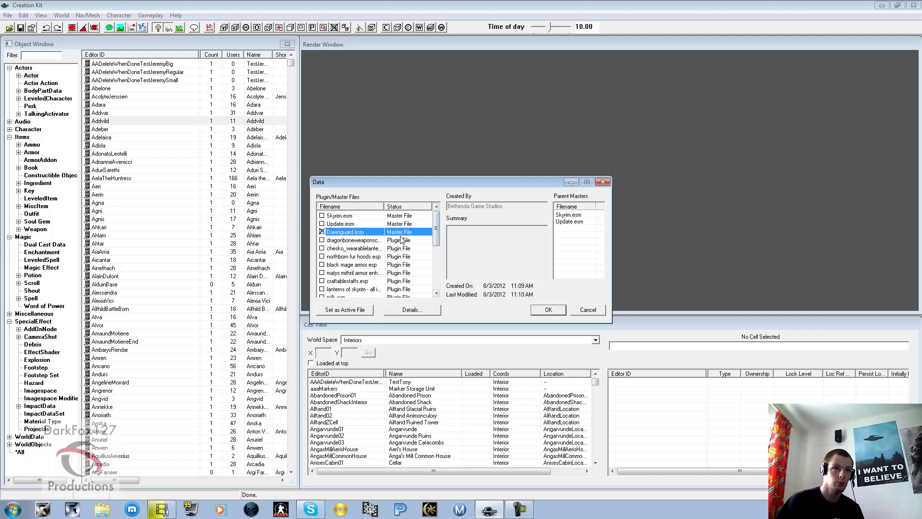
{"action": "left_click_drag", "start_coordinate": [438, 224], "coordinate": [431, 267]}
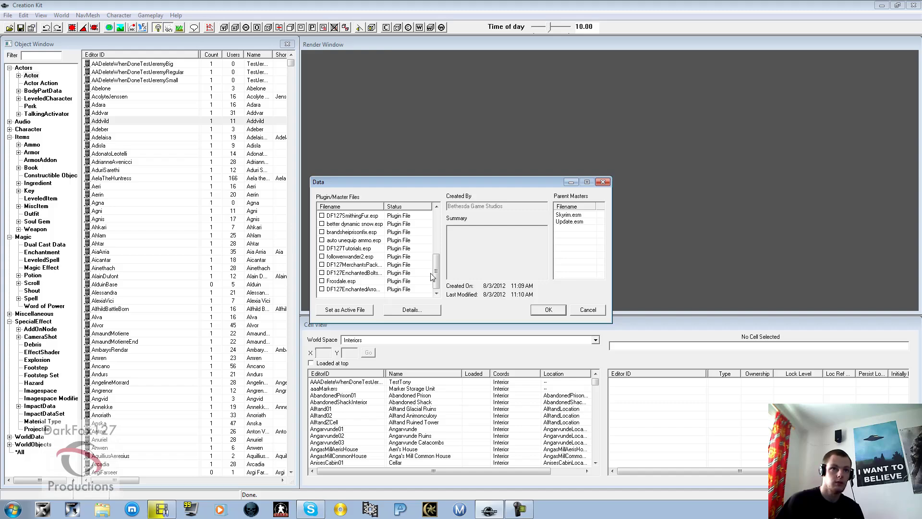
{"action": "left_click_drag", "start_coordinate": [435, 276], "coordinate": [436, 214]}
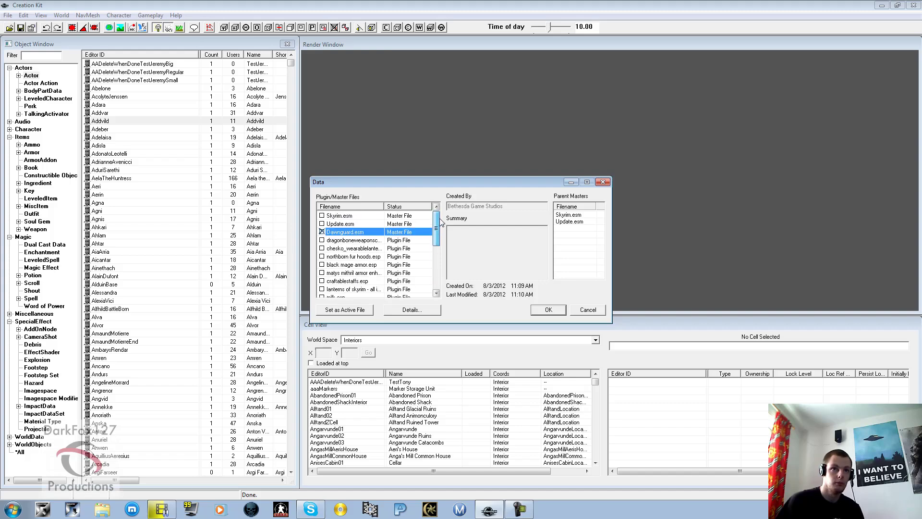
{"action": "left_click", "coordinate": [579, 310]}
From the Object Window, start saving the plugin as a TES Plugin (*.esp) file
{"action": "left_click", "coordinate": [214, 202]}
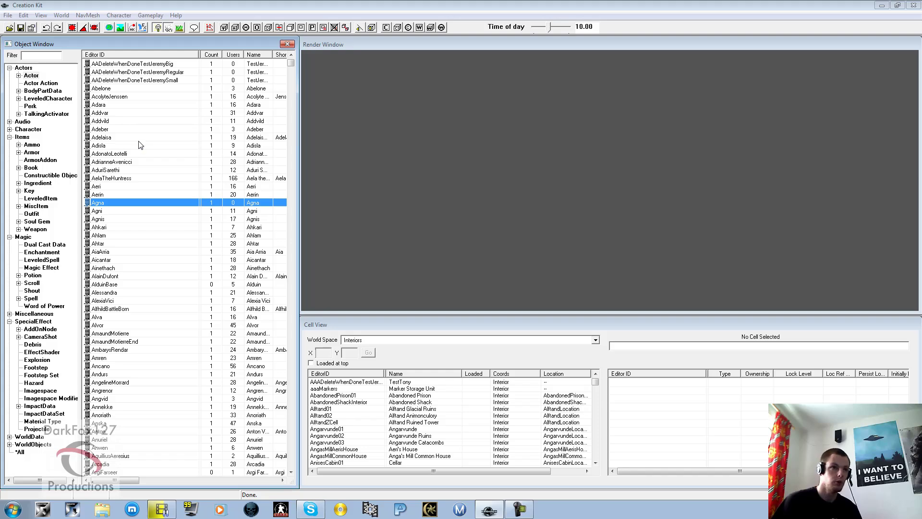
{"action": "left_click", "coordinate": [21, 27]}
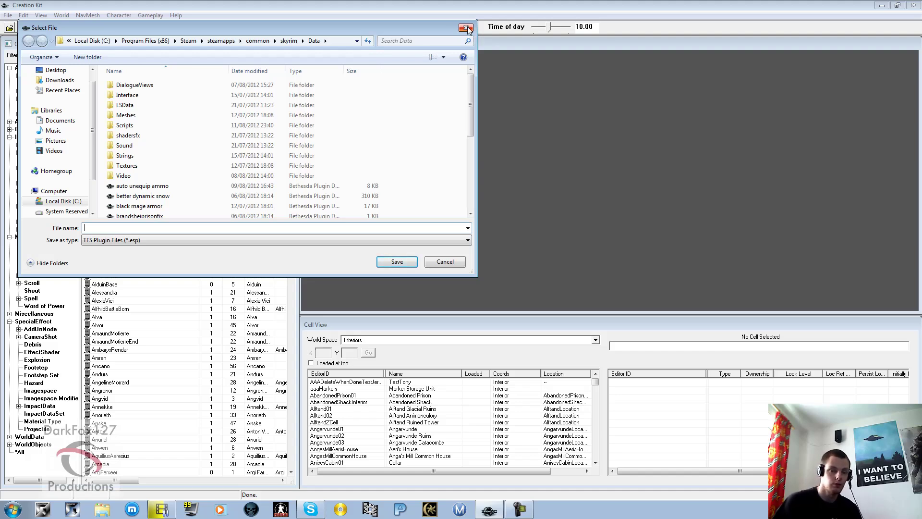
Dismiss the Select File save dialog twice without saving the plugin
{"action": "left_click", "coordinate": [466, 28]}
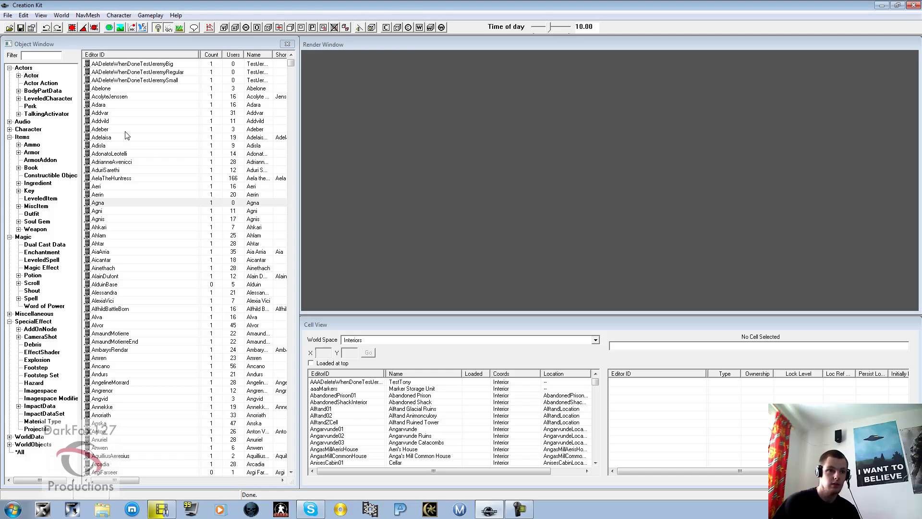
{"action": "left_click", "coordinate": [22, 27]}
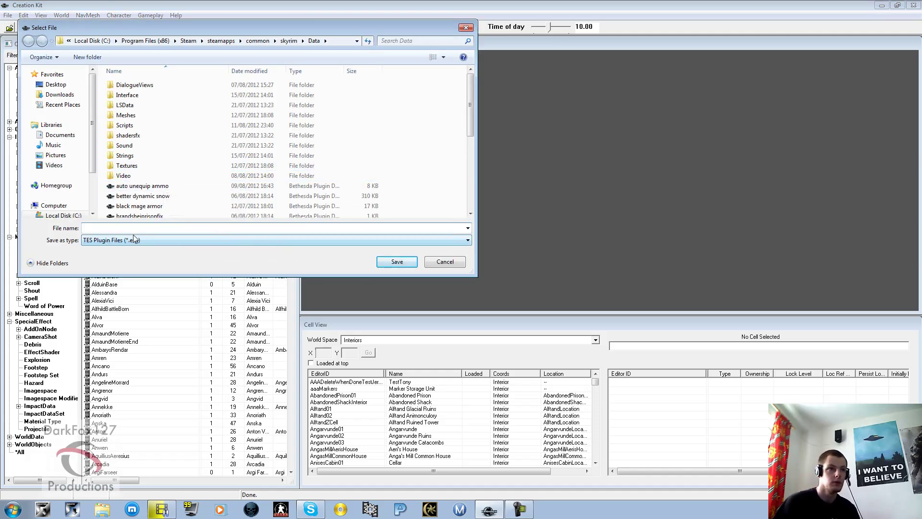
{"action": "left_click", "coordinate": [466, 27]}
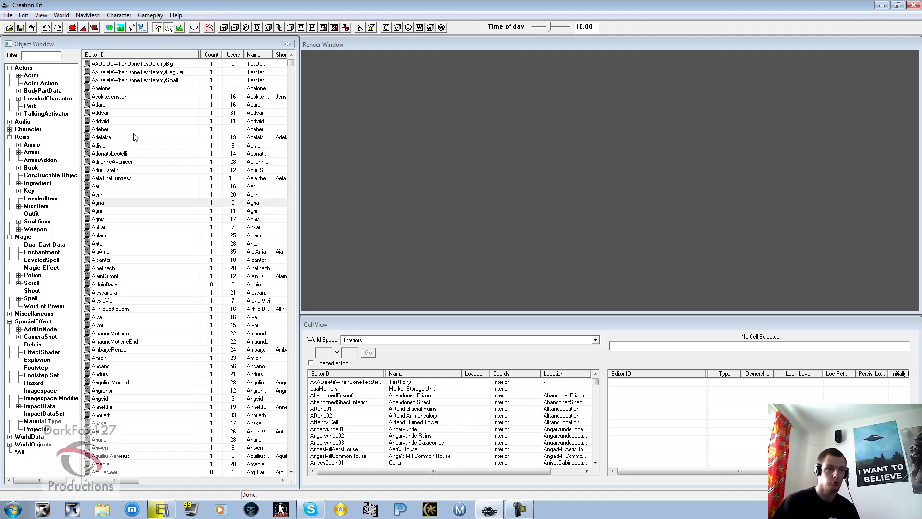
{"action": "left_click", "coordinate": [115, 170]}
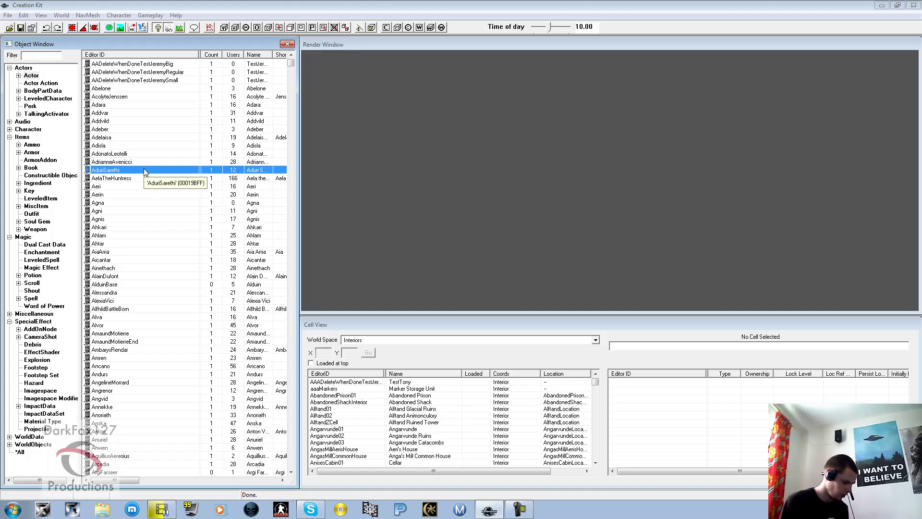
{"action": "key", "text": "ctrl+F4"}
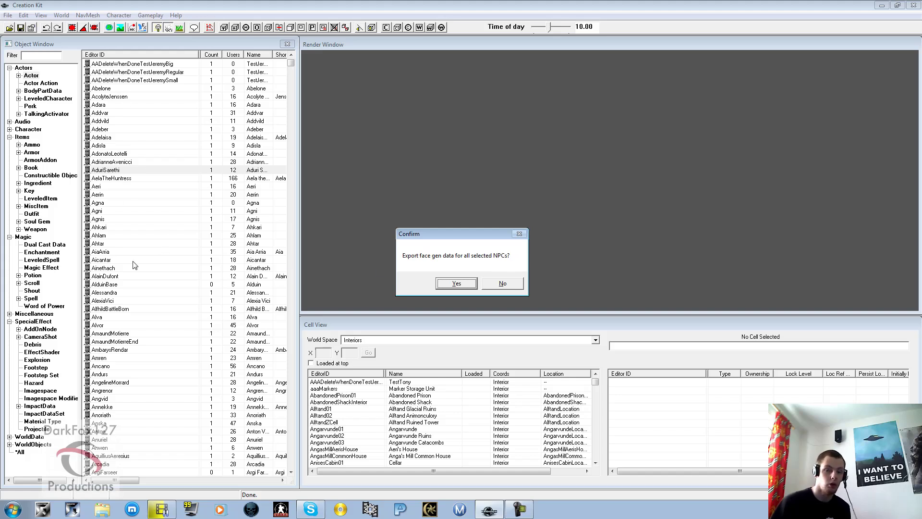
{"action": "left_click", "coordinate": [500, 284]}
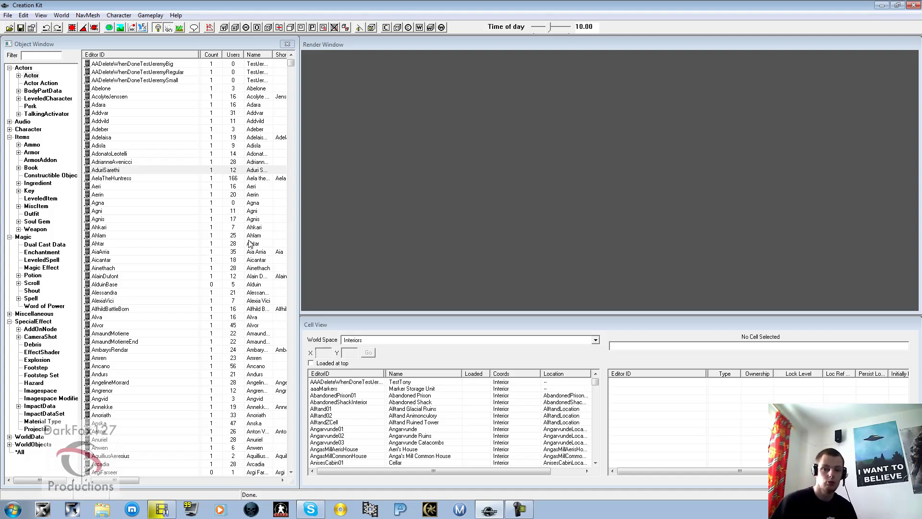
{"action": "left_click", "coordinate": [166, 228]}
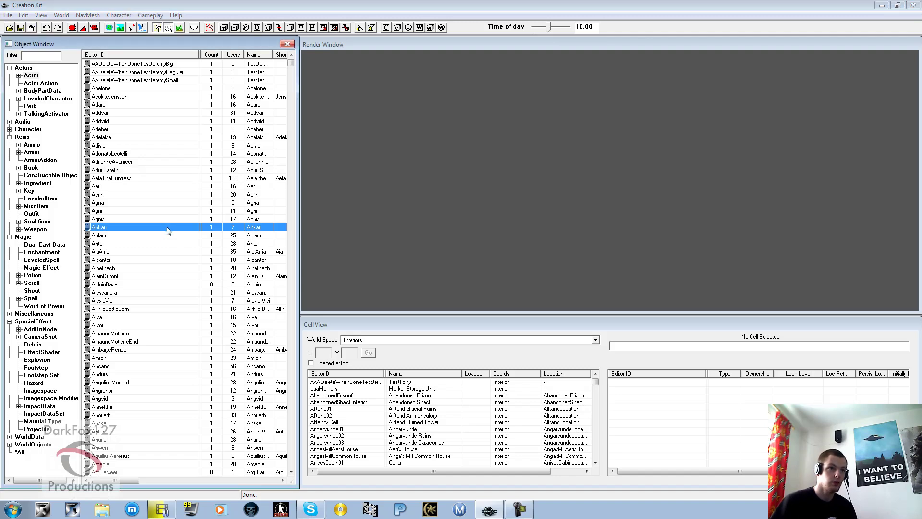
{"action": "left_click", "coordinate": [149, 156]}
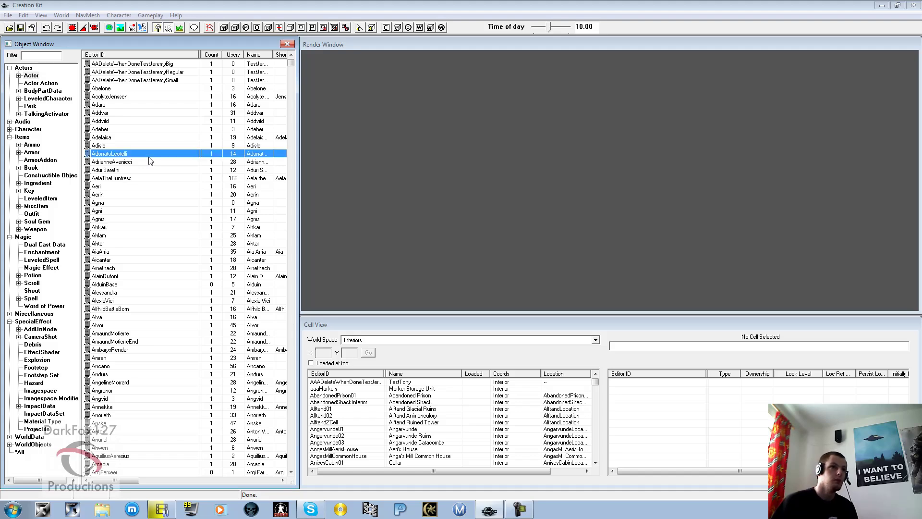